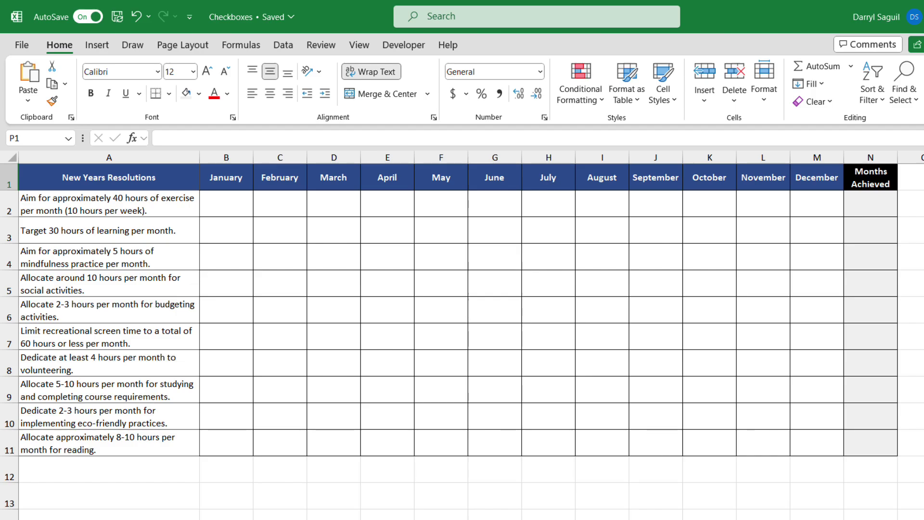
Insert a checkbox into cell B2 and tick it so the cell reads TRUE.
key("Return")
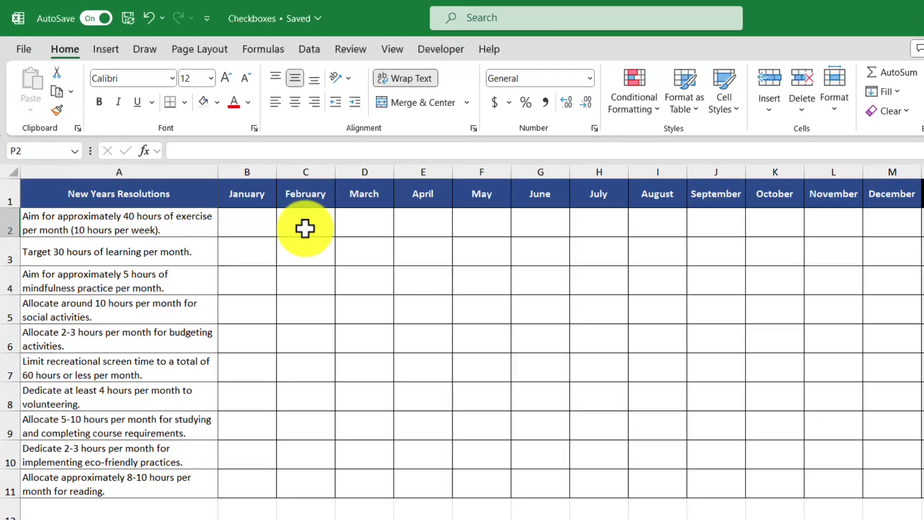
left_click(234, 202)
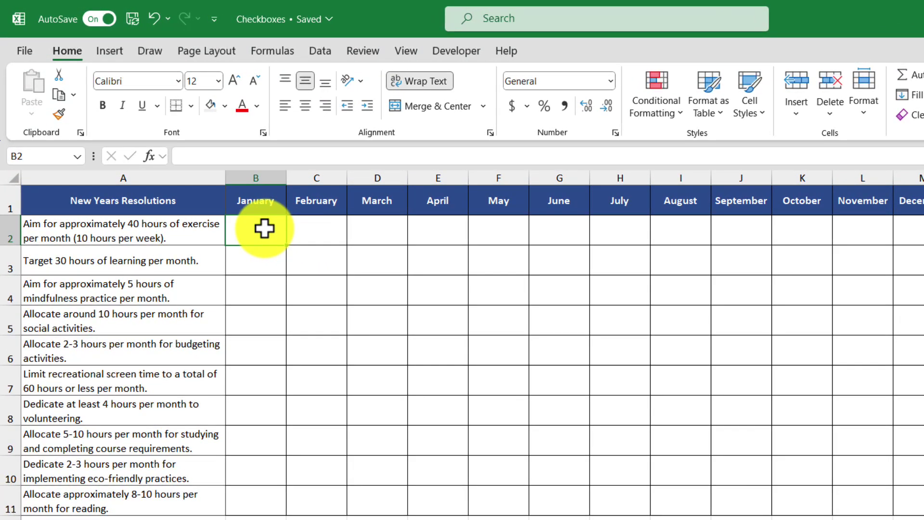
left_click(115, 54)
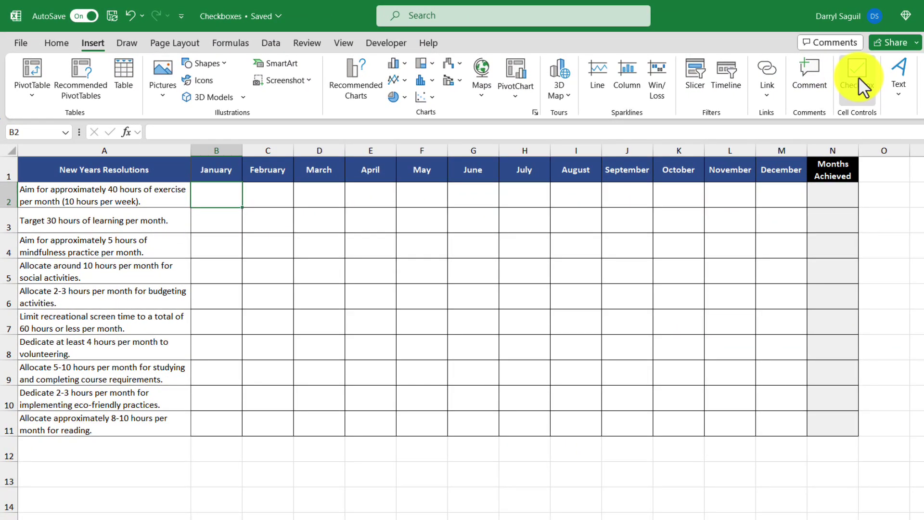
left_click(859, 79)
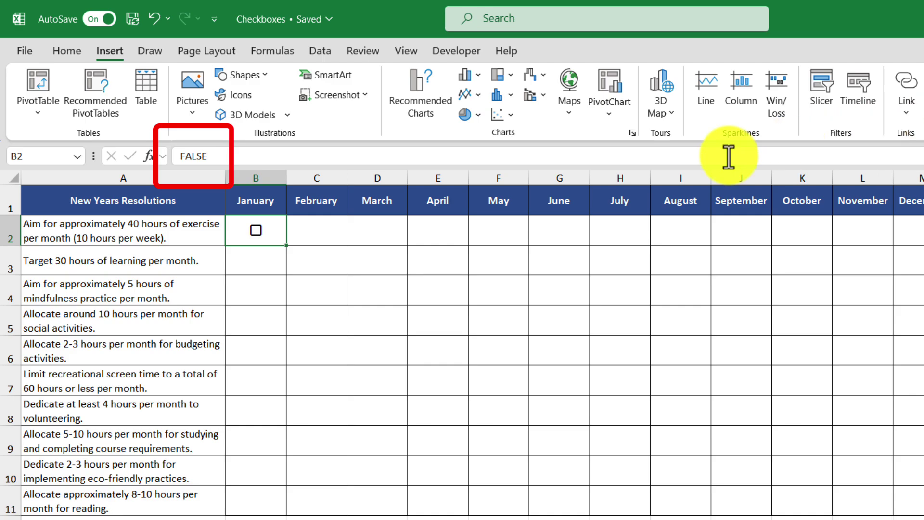
left_click(255, 231)
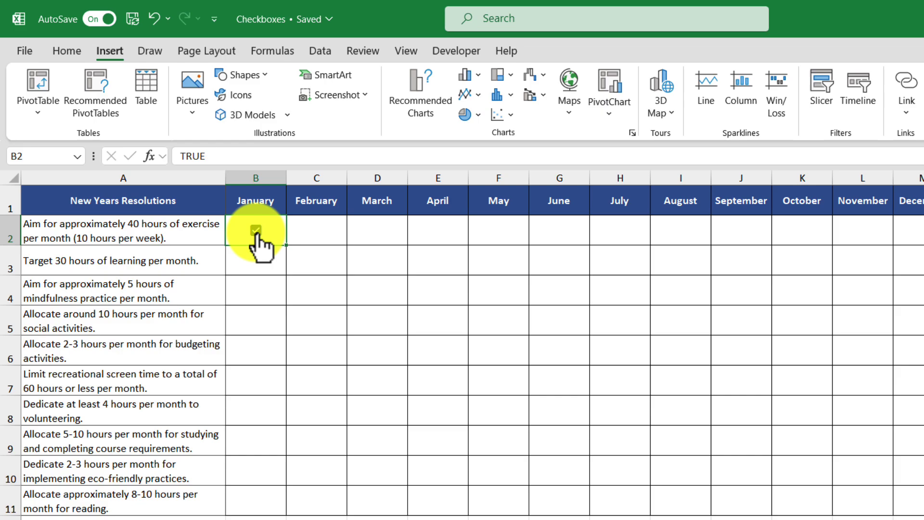
Untick B2, then add checkboxes to every month cell in B2:M11.
left_click(255, 231)
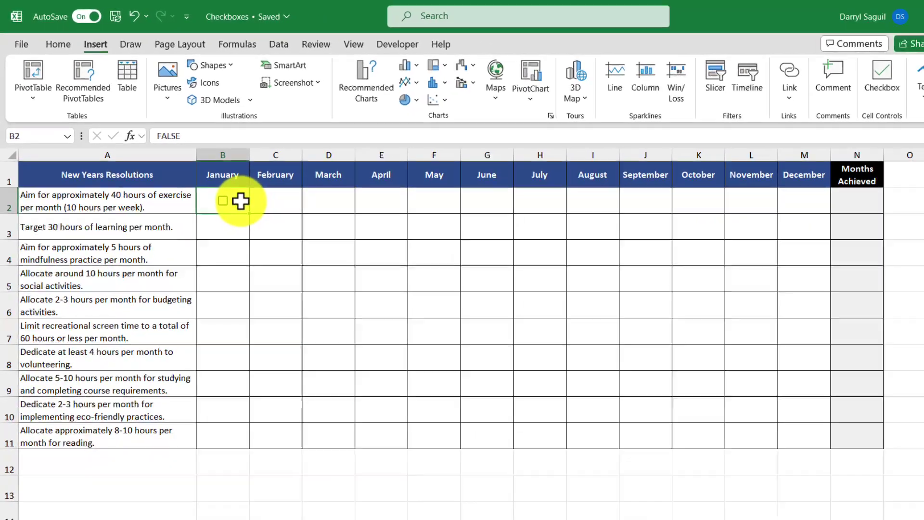
left_click_drag(271, 230, 780, 427)
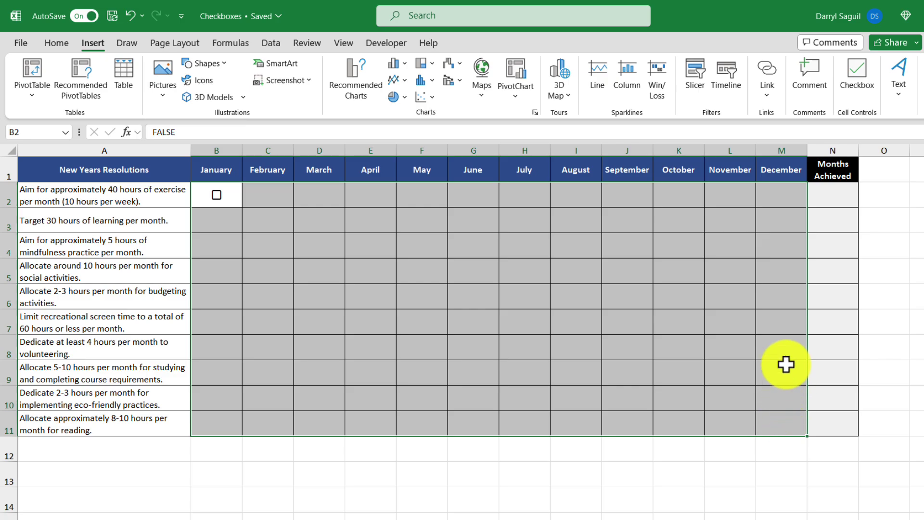
left_click(867, 75)
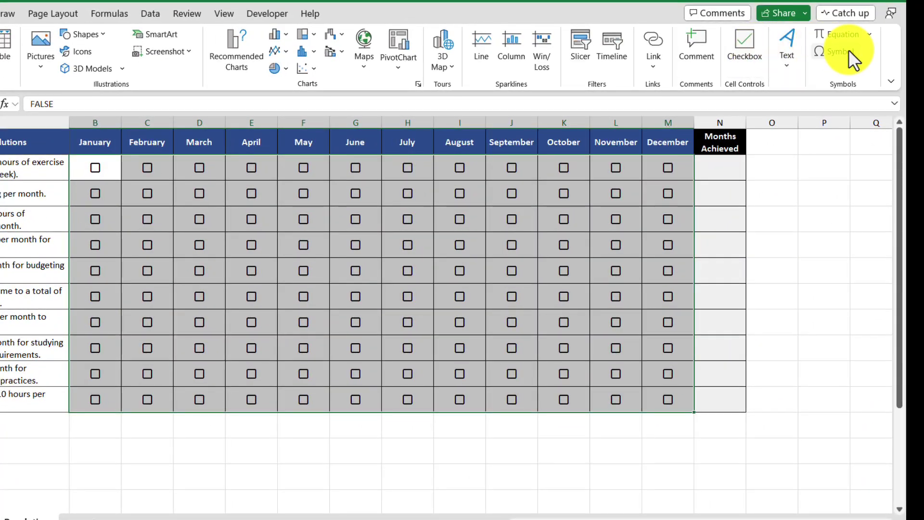
left_click(725, 168)
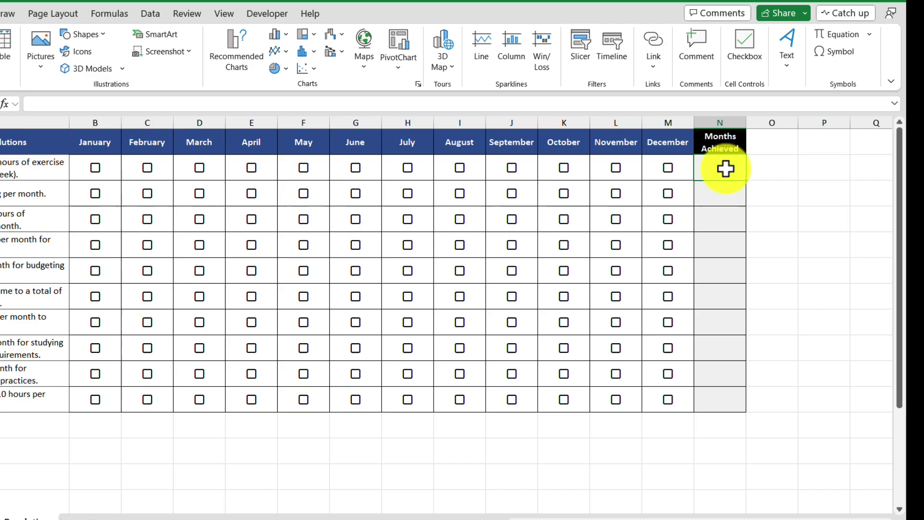
Enter =COUNTIFS(B2:M2,TRUE) in N2 to count row 2's ticked months.
type("=cou")
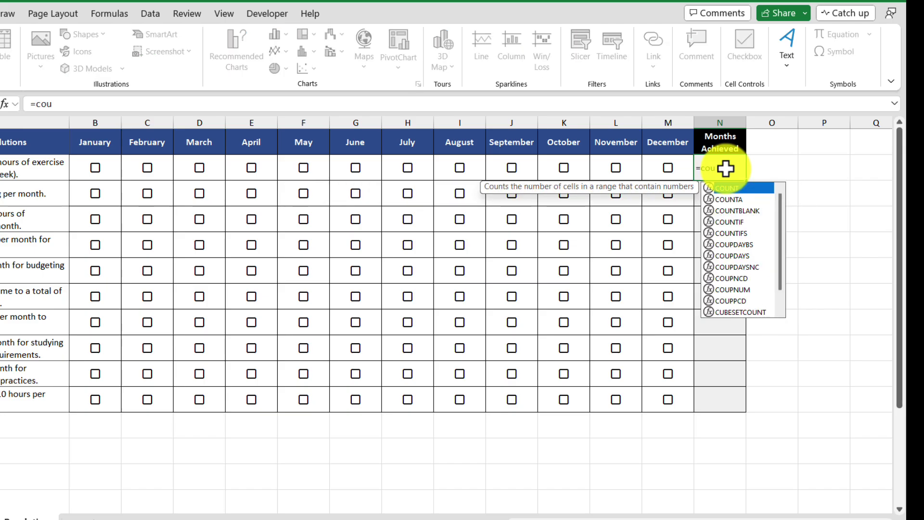
double_click(749, 233)
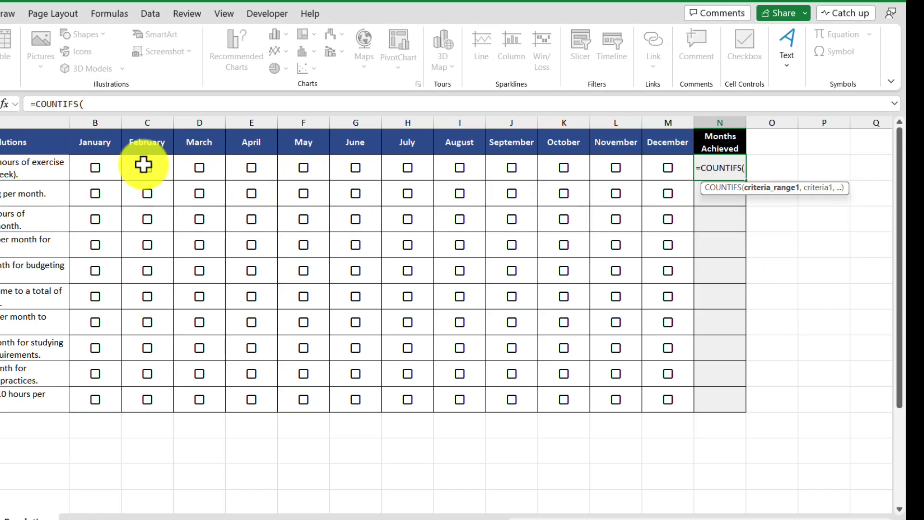
left_click_drag(120, 167, 676, 165)
type("m")
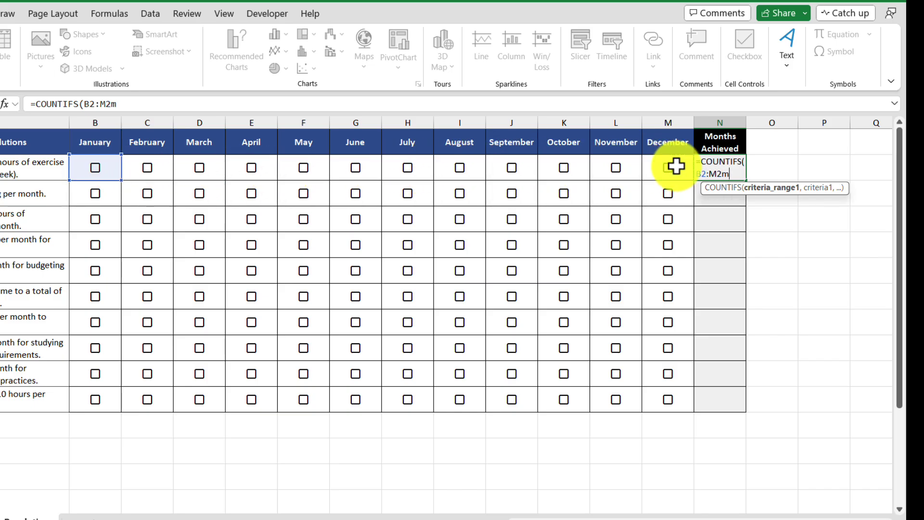
key("BackSpace")
type(",")
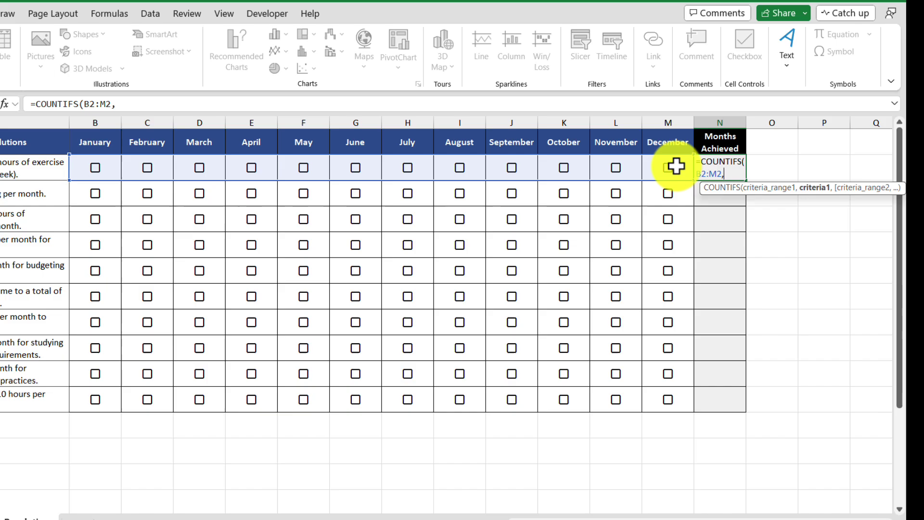
type("true")
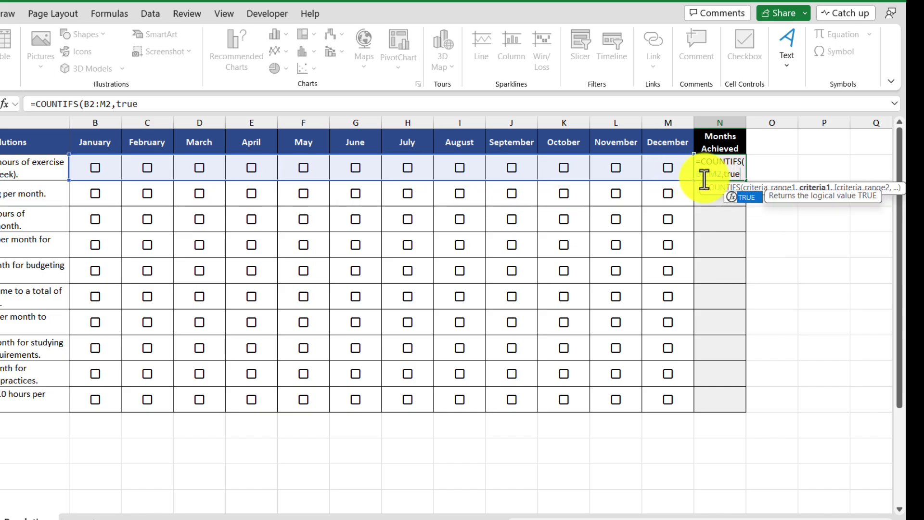
double_click(750, 197)
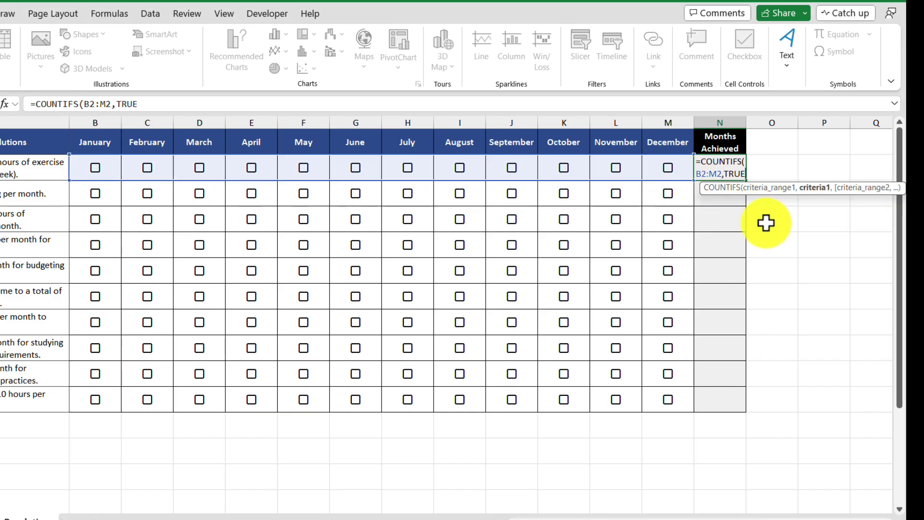
type(")")
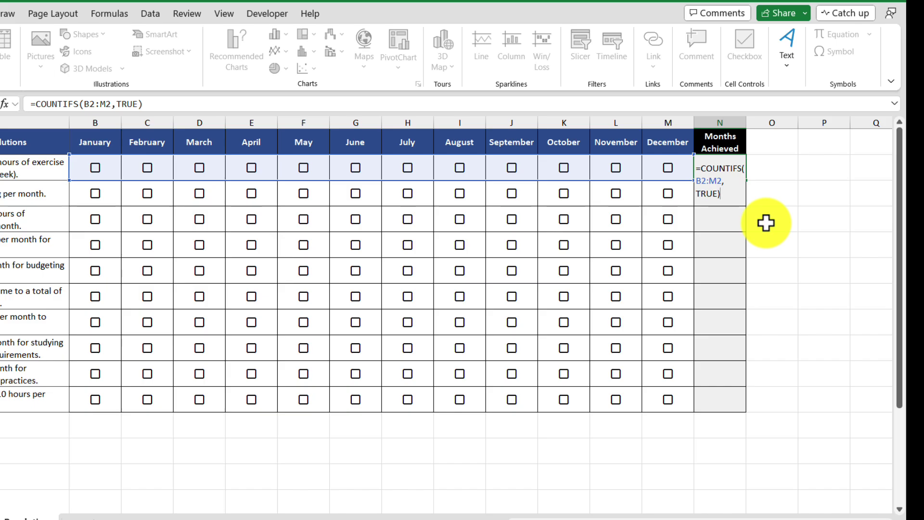
key("Return")
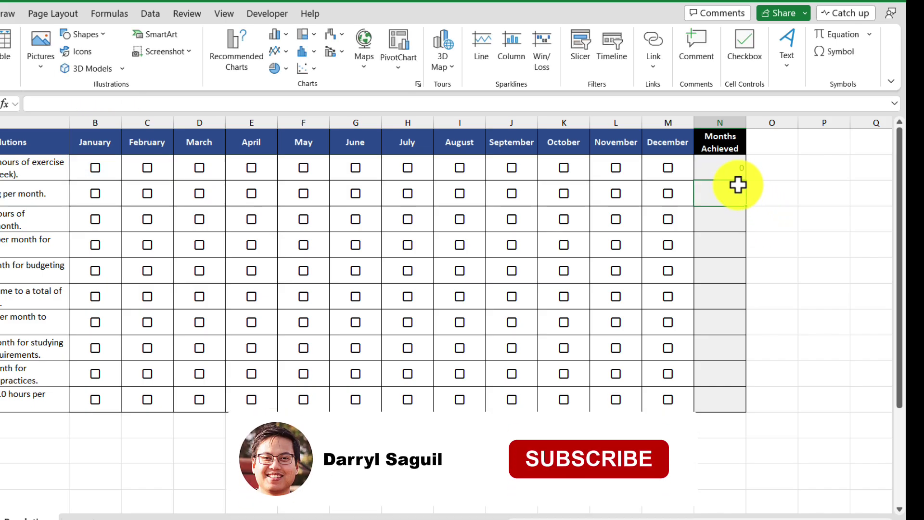
Tick January, February and March for the first resolution so N2 shows 3.
left_click(729, 171)
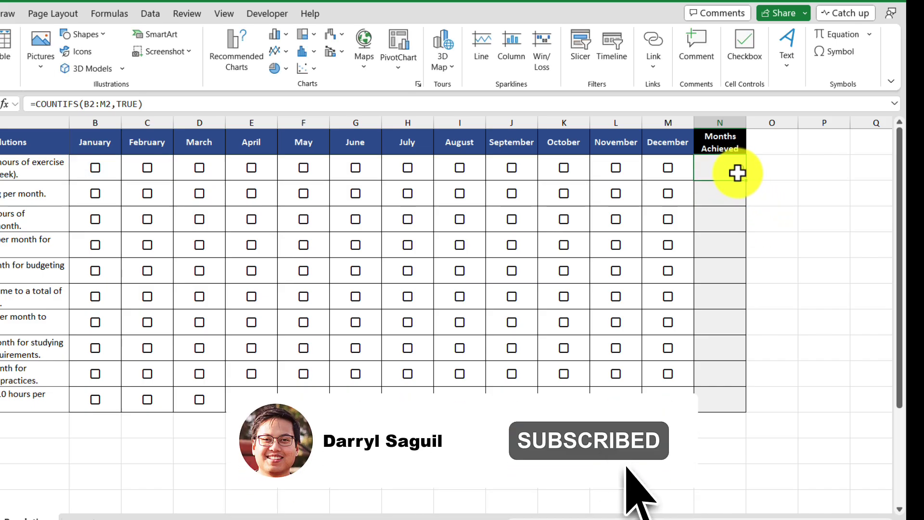
left_click(95, 169)
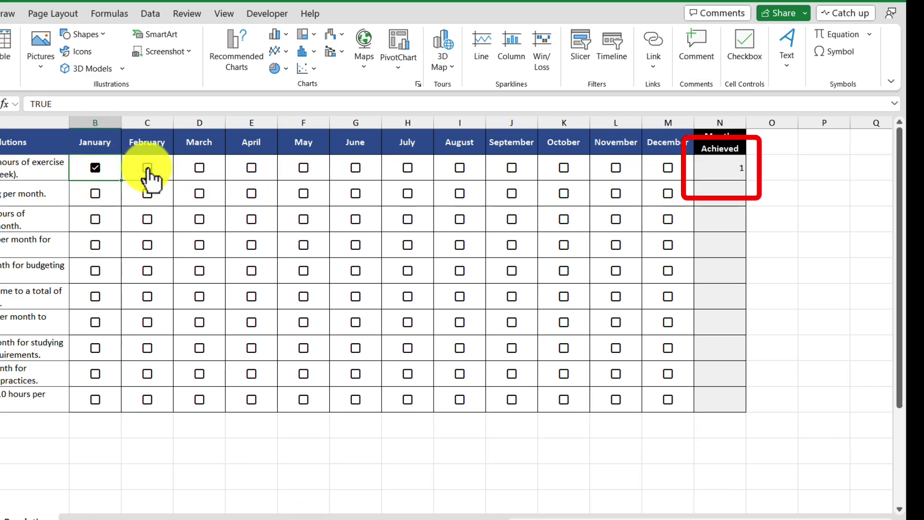
left_click(147, 167)
left_click(199, 168)
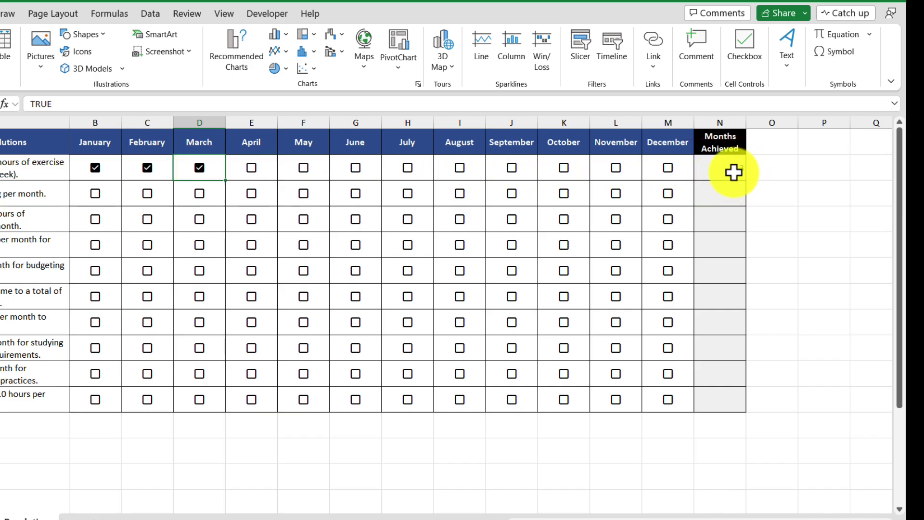
Fill the N2 count formula down through N11 with Ctrl+D.
left_click(748, 177)
left_click_drag(748, 177, 764, 407)
key("ctrl+d")
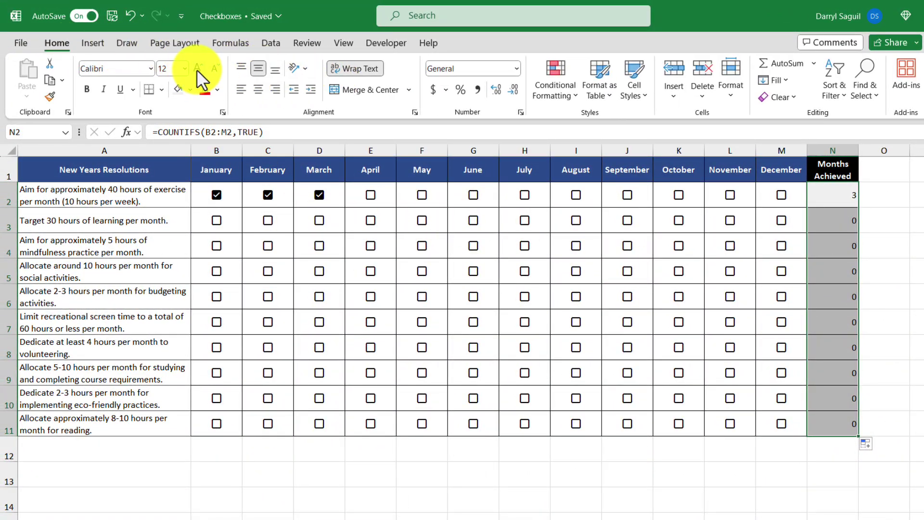
Raise the N2:N11 totals to font size 18 and centre them.
left_click(196, 69)
left_click(197, 69)
left_click(197, 69)
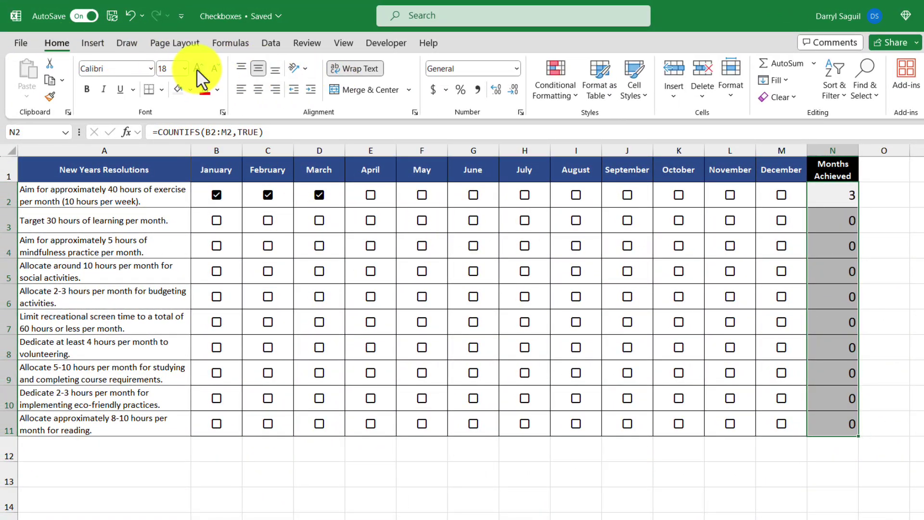
left_click(260, 91)
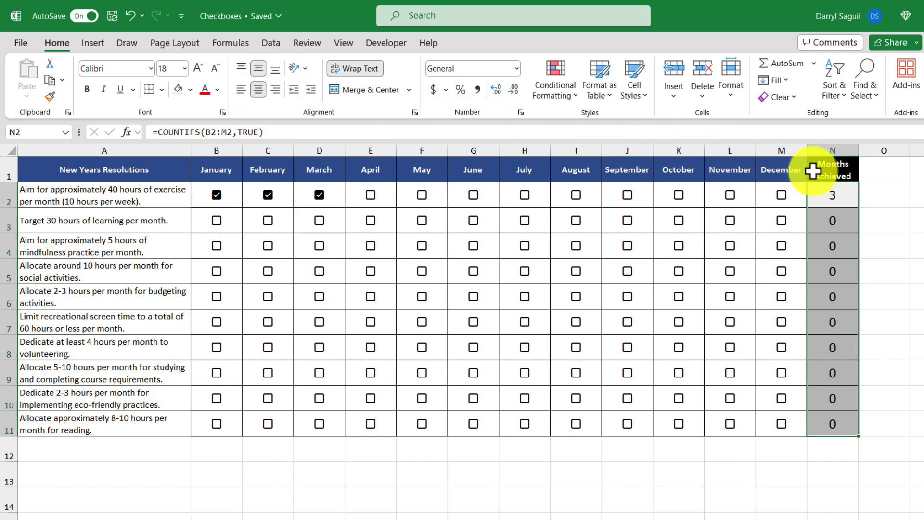
left_click(898, 172)
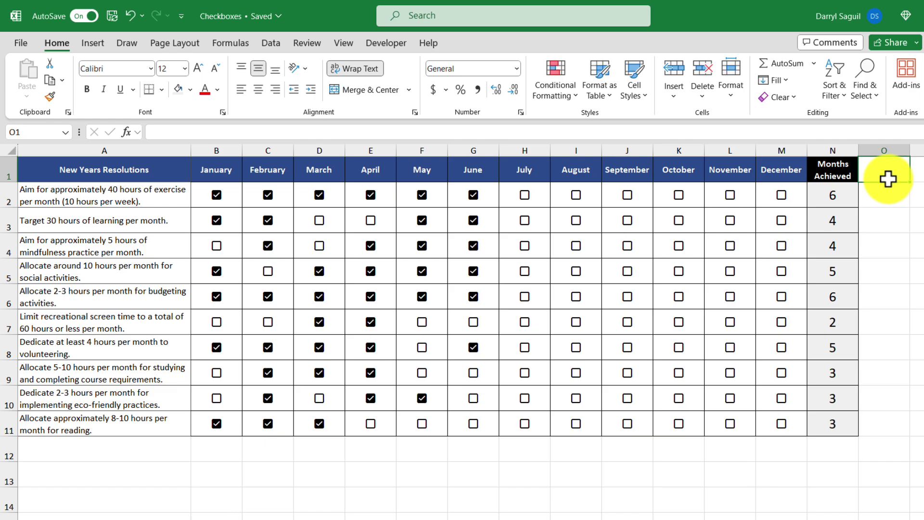
Select the whole month checkbox grid B2:M11.
left_click(240, 202)
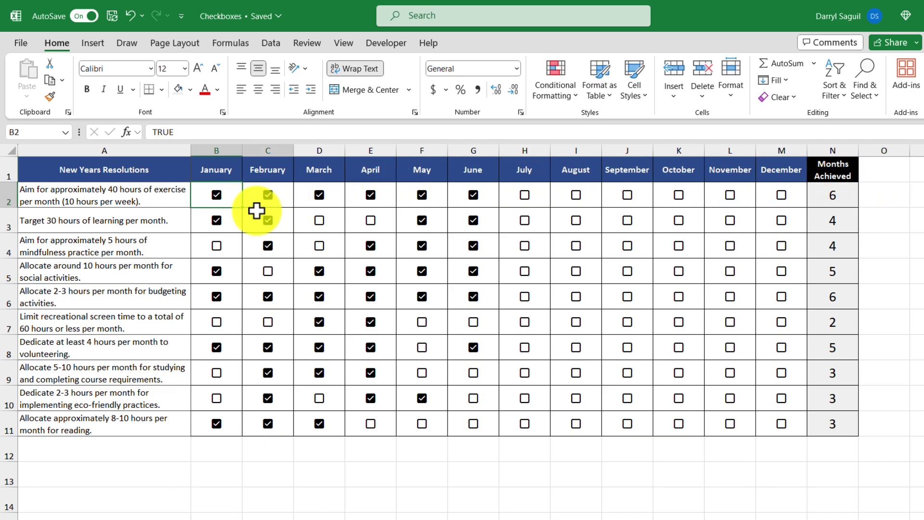
left_click_drag(256, 211, 791, 422)
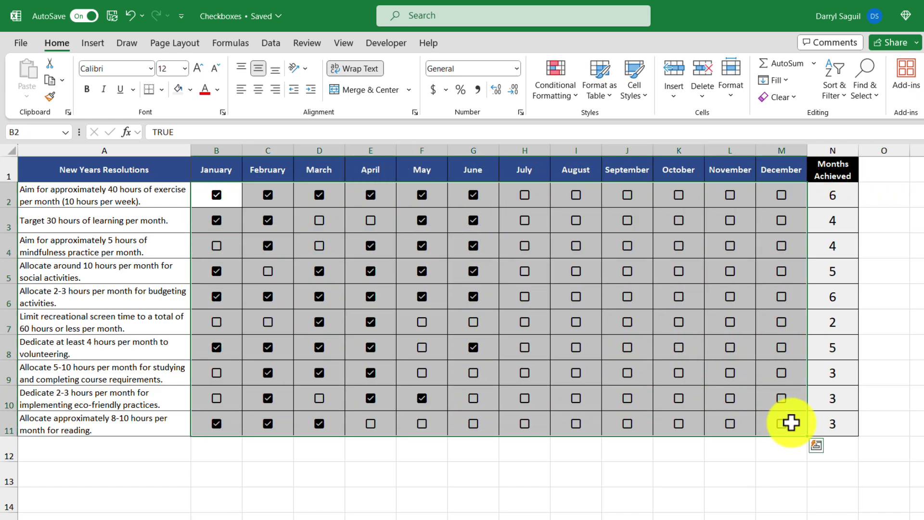
Add a Text that Contains 'true' rule using Green Fill with Dark Green Text.
left_click(562, 82)
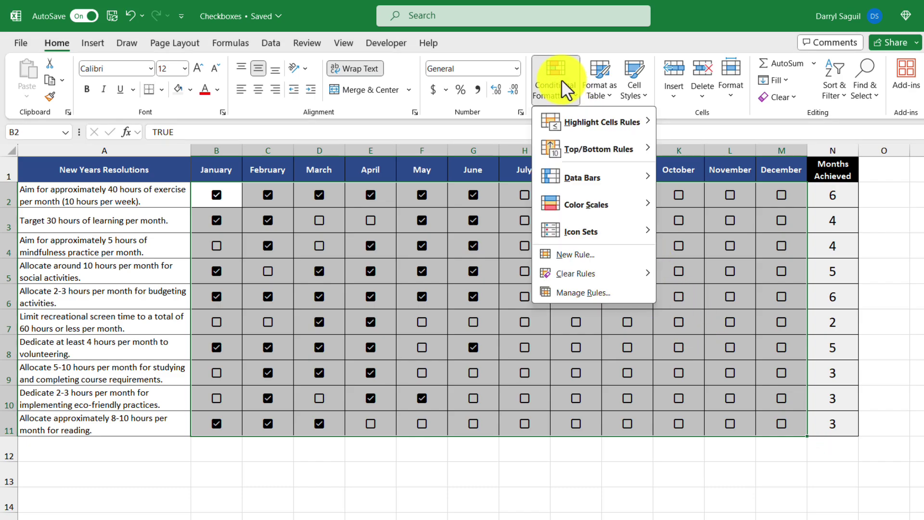
mouse_move(597, 123)
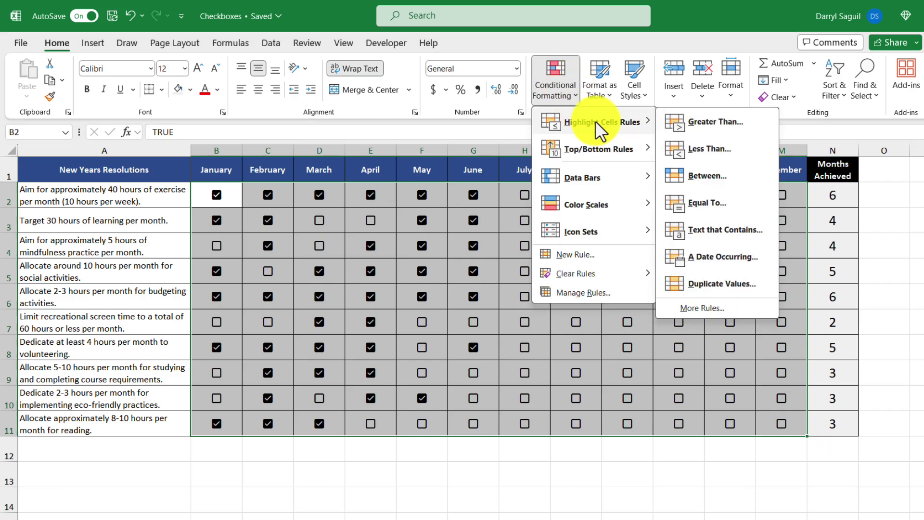
left_click(744, 232)
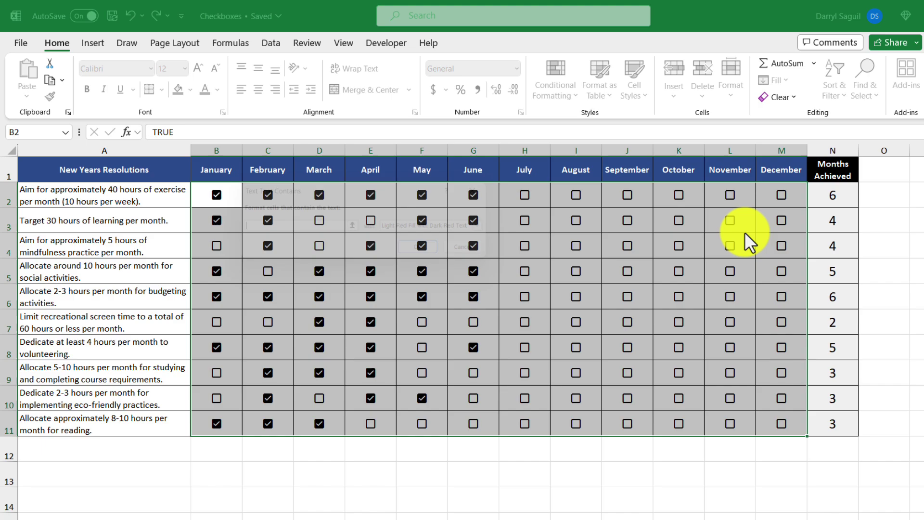
type("true")
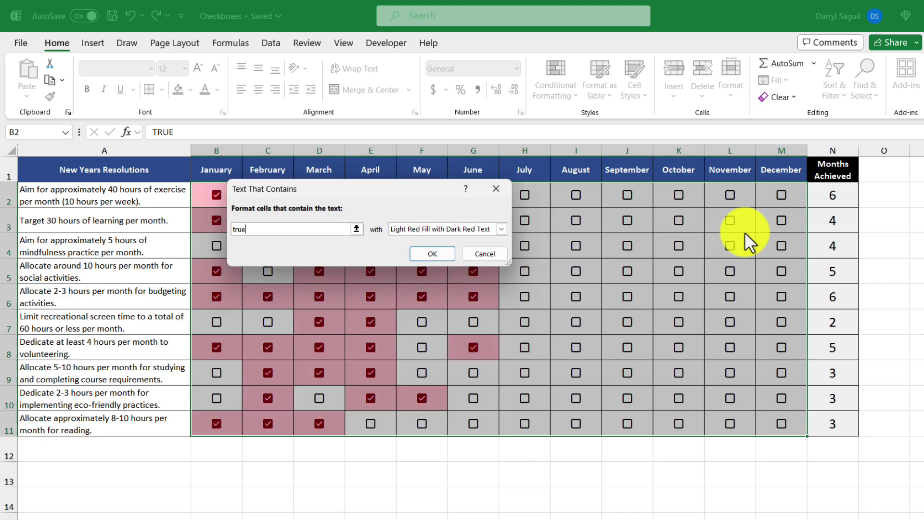
left_click(493, 230)
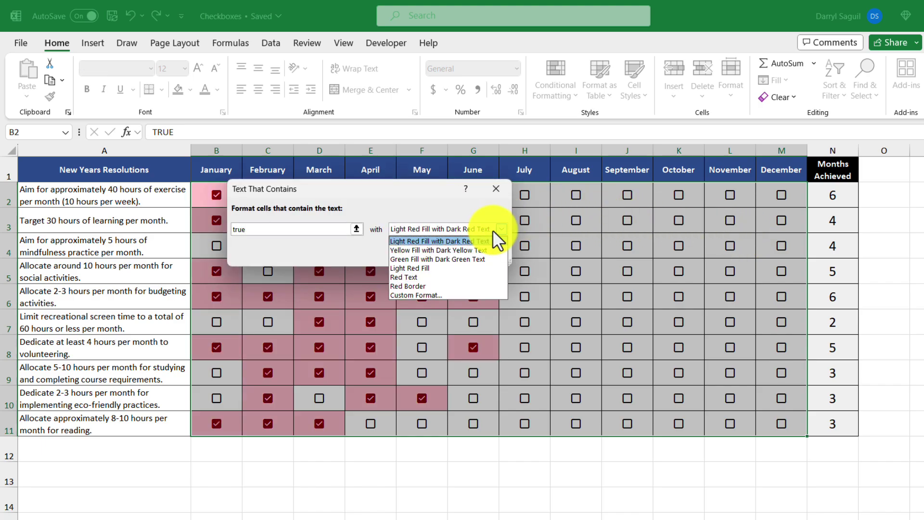
left_click(490, 258)
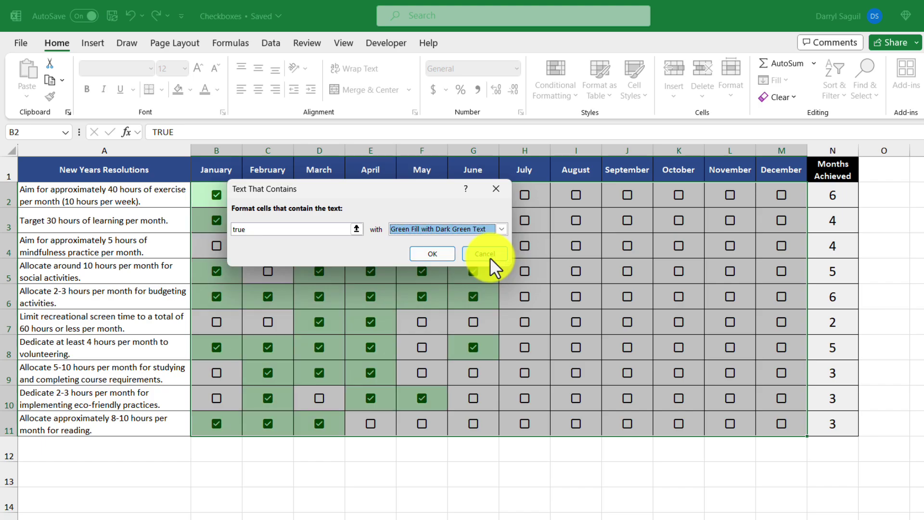
left_click(433, 253)
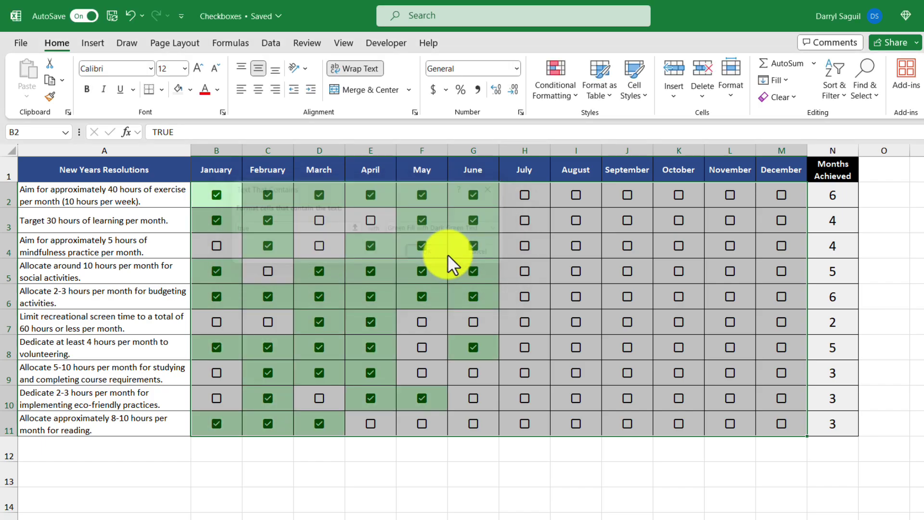